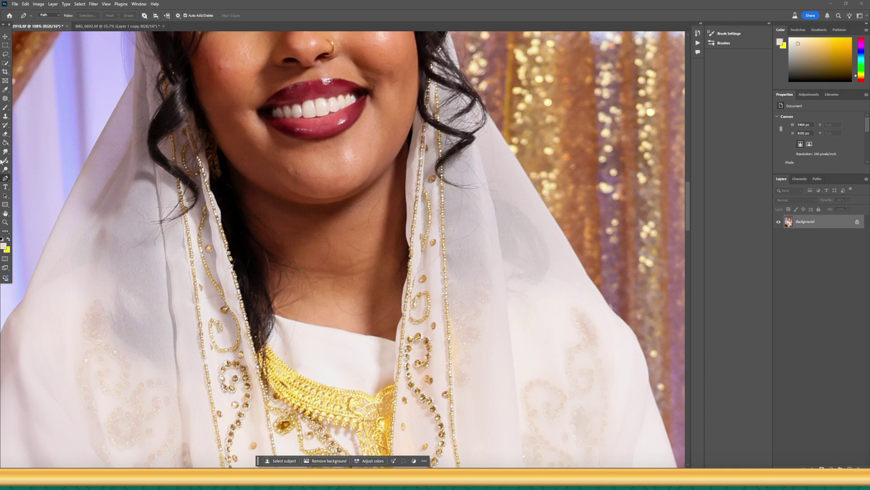
Step: Draw a closed Pen tool path following the jawline and chin, down both sides of the neck and along the neckline
right_click(6, 178)
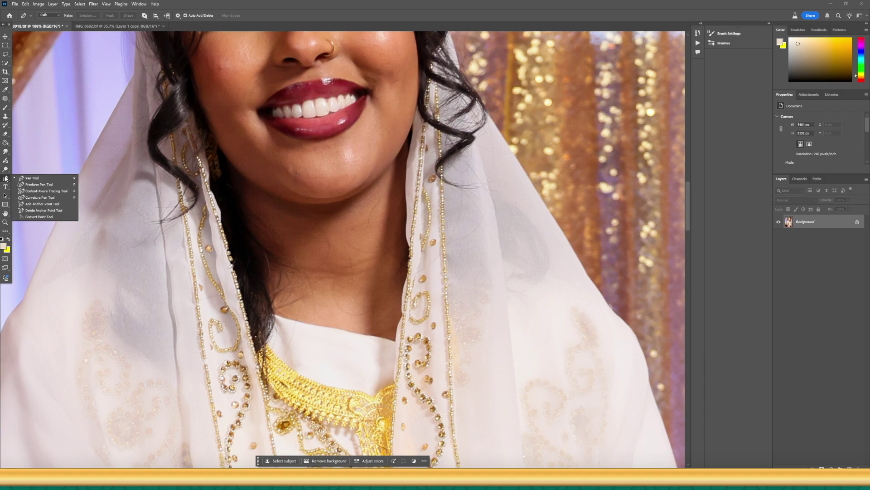
click(32, 178)
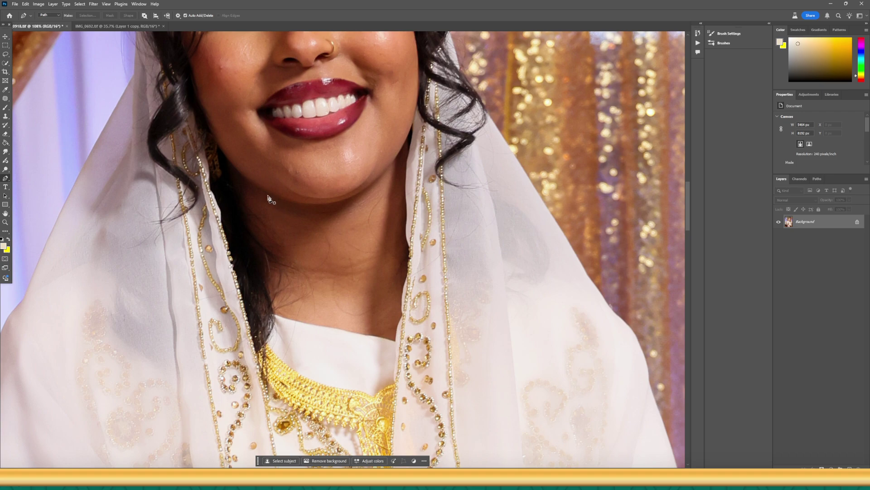
scroll(267, 194, up, 3)
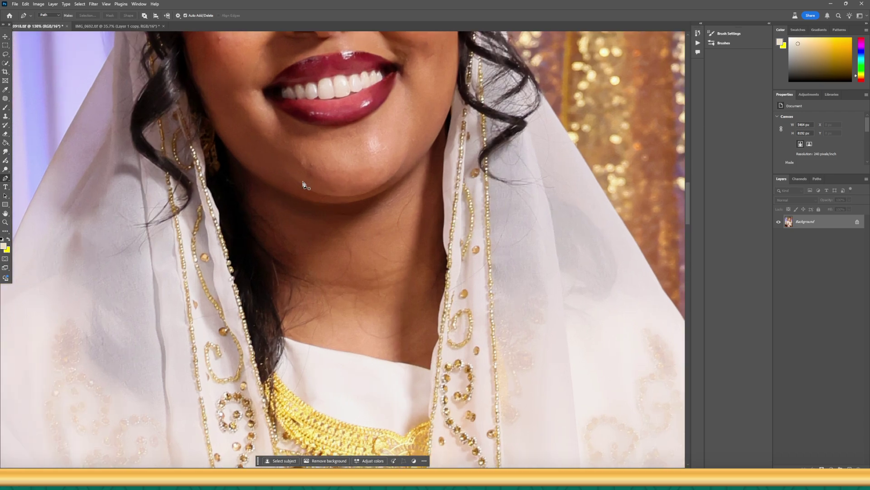
click(212, 112)
click(301, 187)
drag(301, 186, 310, 185)
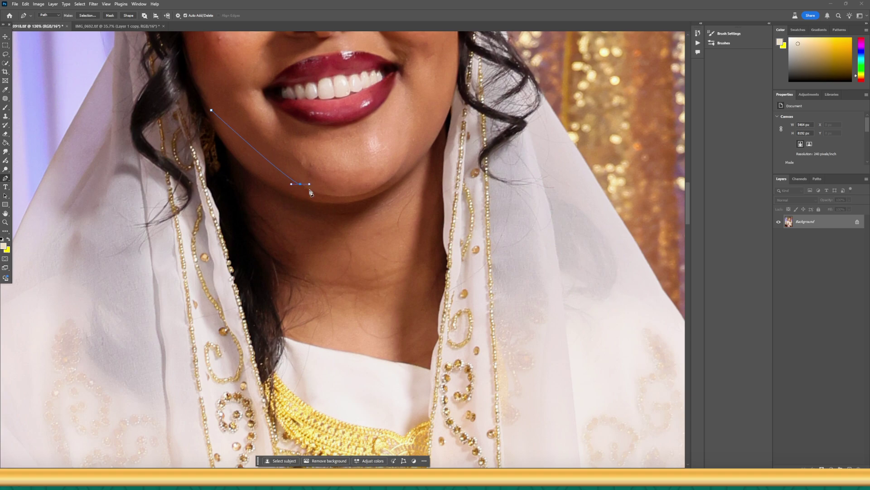
click(402, 168)
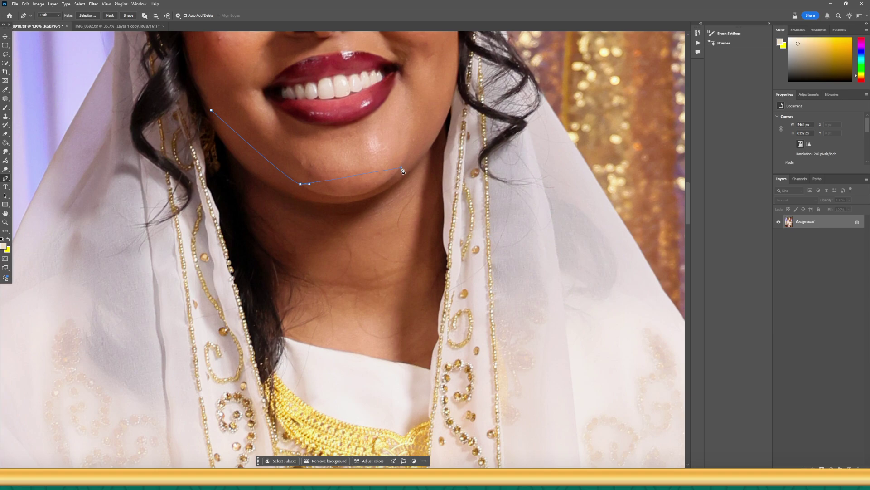
drag(401, 169, 449, 85)
ctrl+click(448, 116)
click(430, 357)
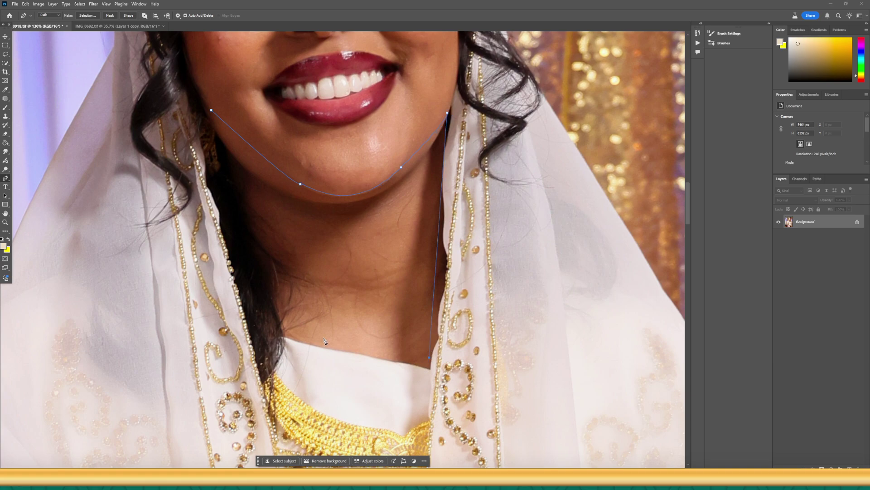
click(211, 112)
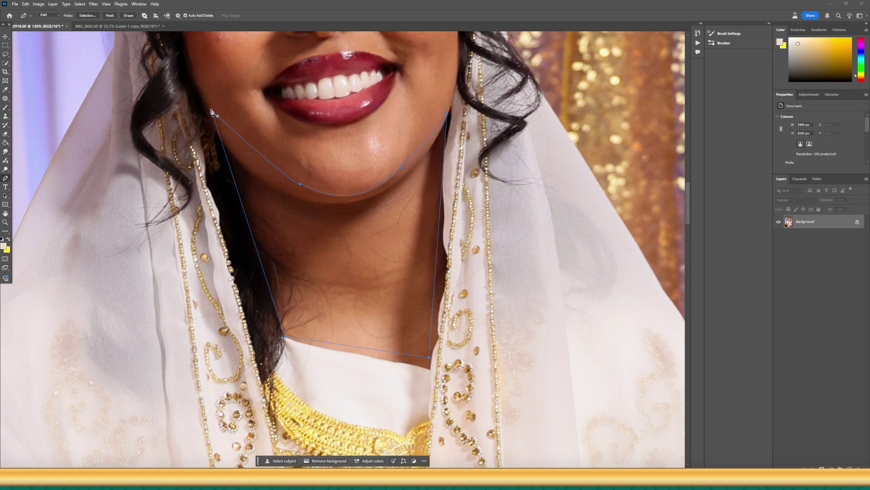
Step: Convert the neck path into a new anti-aliased selection with a feather radius of 2 pixels
right_click(336, 231)
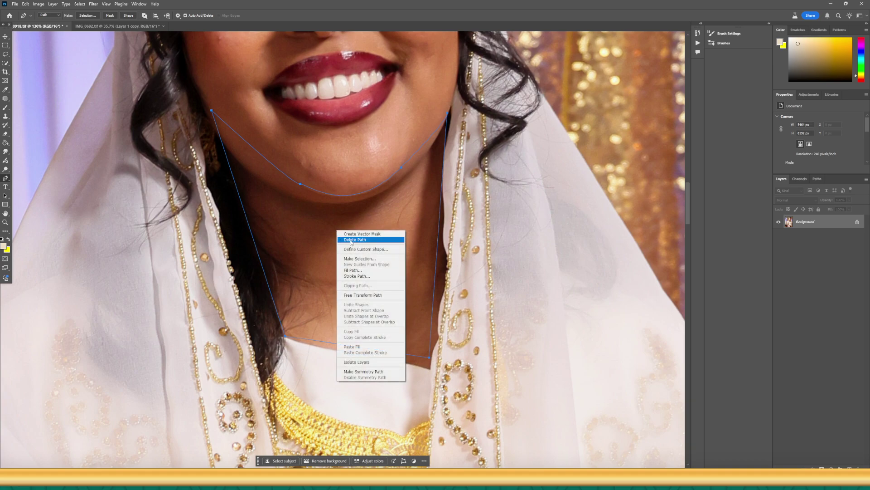
click(367, 259)
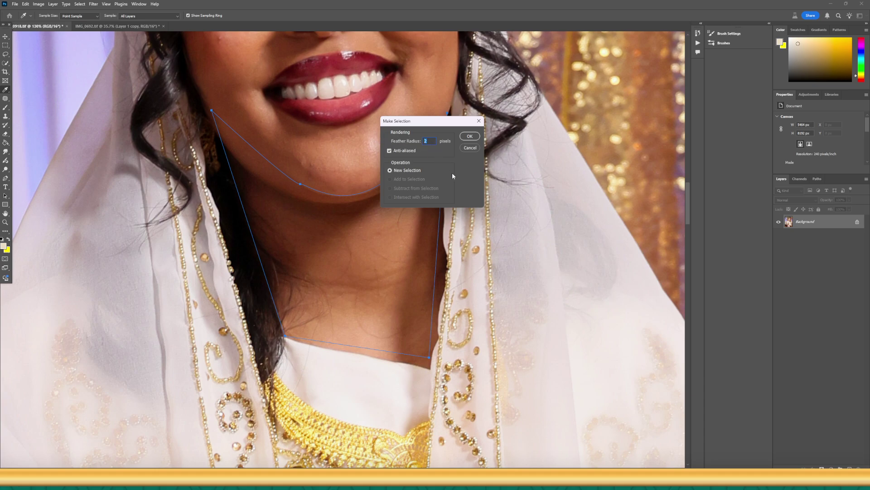
click(471, 137)
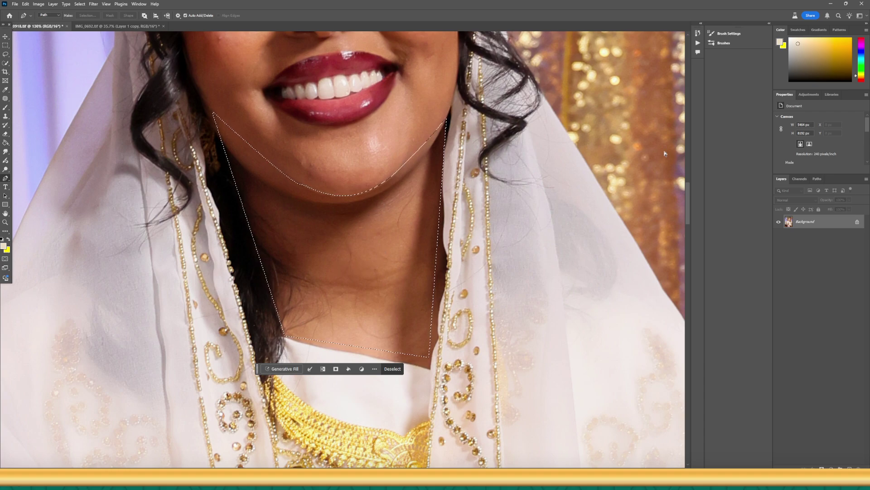
Step: Copy the selected neck area to a new layer, duplicate that layer, and clip the duplicate to the layer below
key(ctrl+j)
key(ctrl+j)
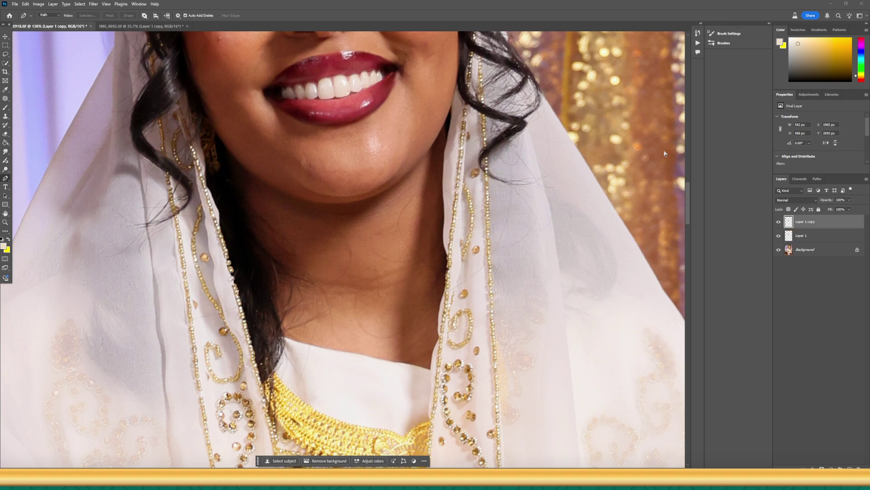
alt+click(790, 228)
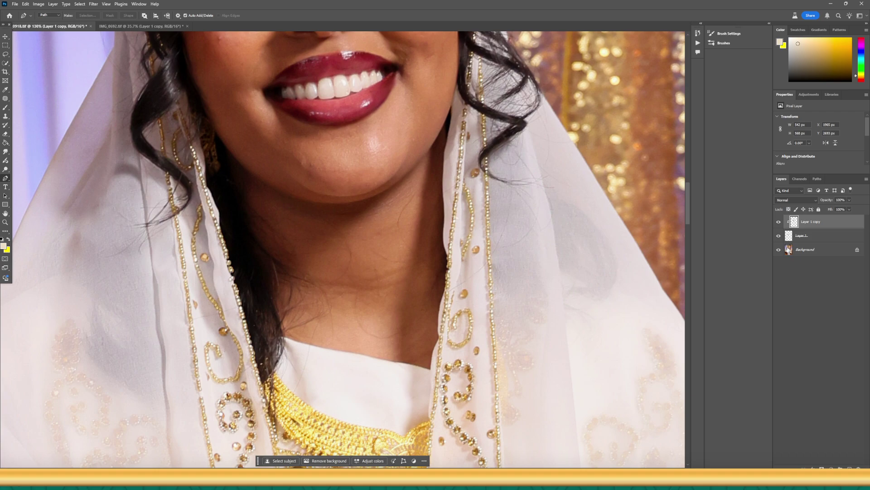
Step: Warp the clipped neck copy, pulling the skin under the chin slightly upward to reduce the double chin, and apply the transform
key(ctrl+t)
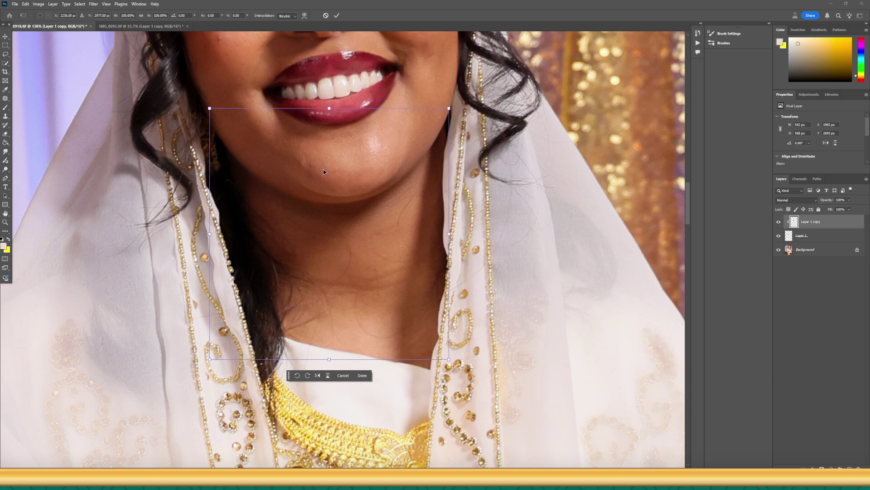
right_click(338, 185)
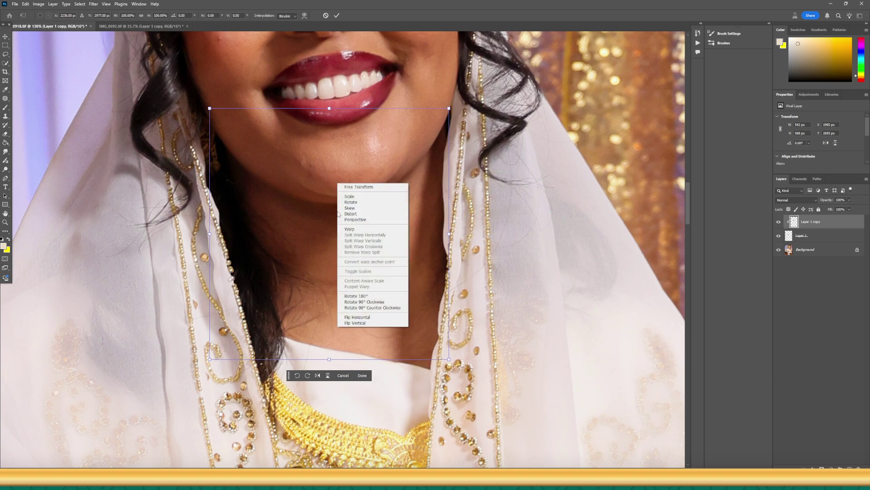
click(354, 230)
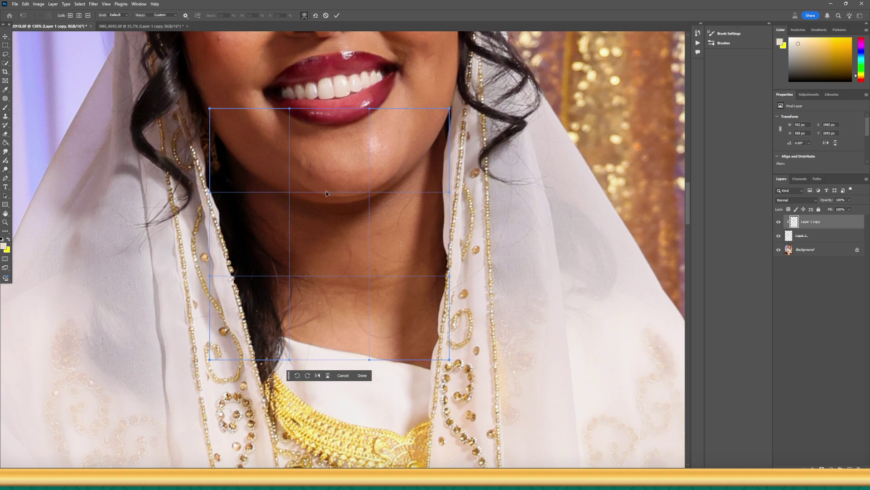
drag(325, 191, 324, 182)
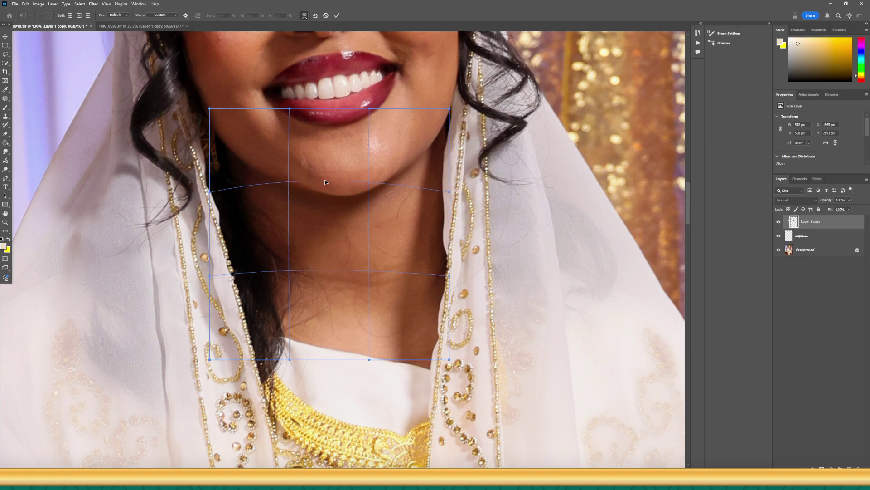
drag(325, 180, 319, 181)
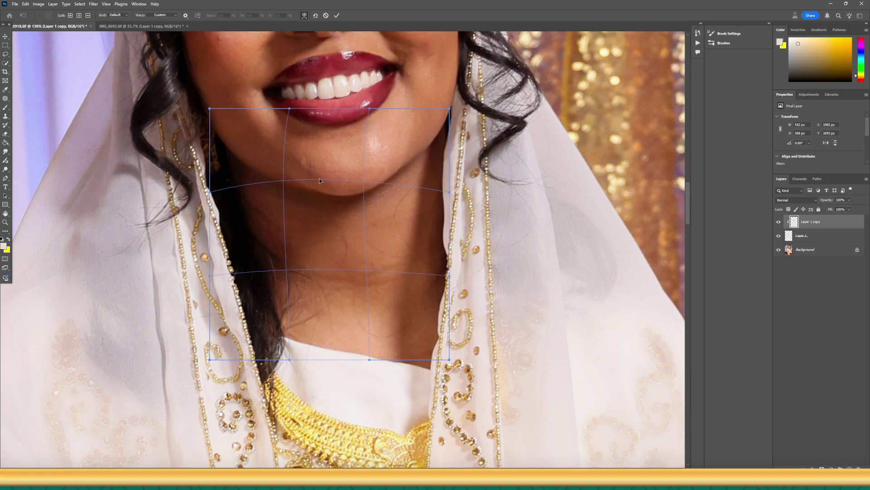
drag(319, 178, 322, 182)
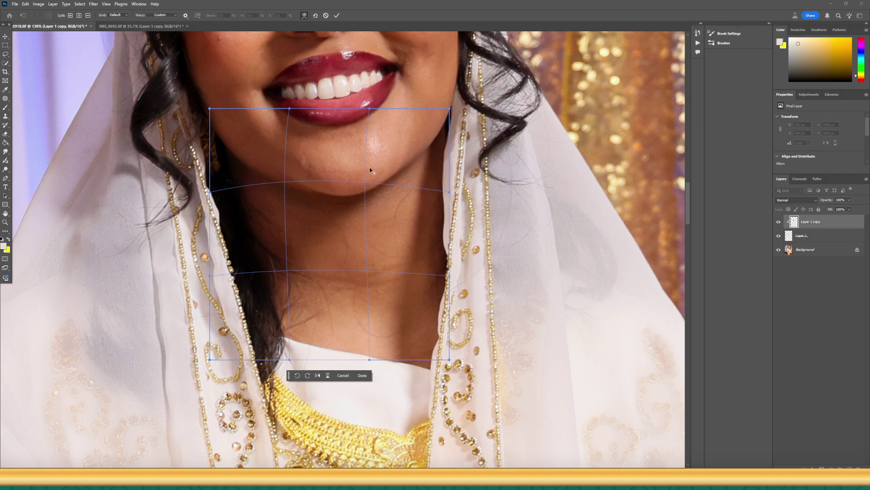
scroll(370, 170, down, 2)
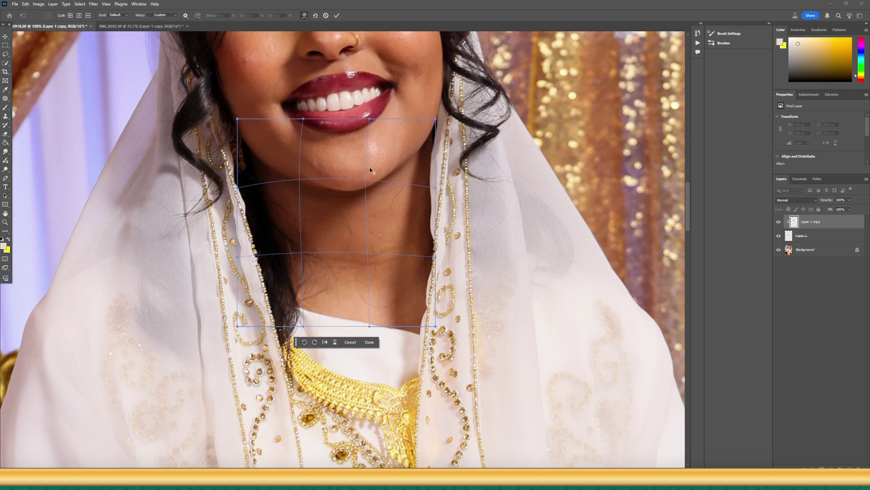
key(Return)
key(p)
Step: Toggle the visibility of the warped neck layer to compare the chin before and after
click(779, 222)
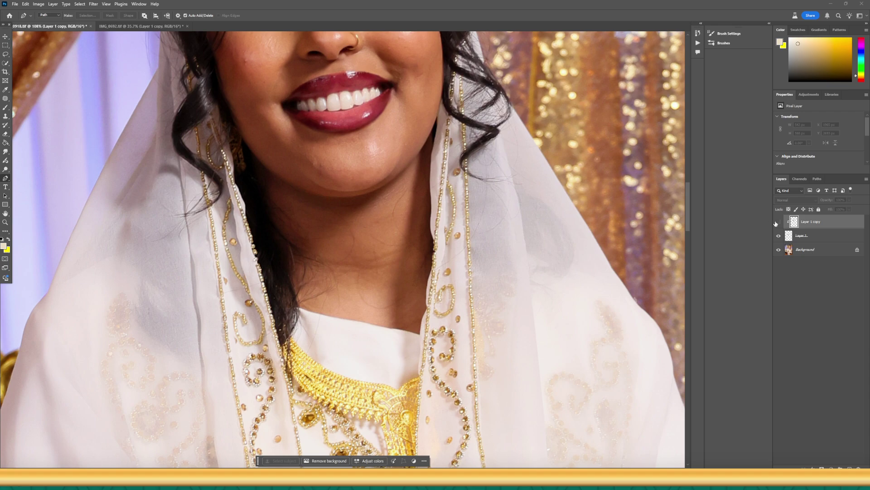
click(778, 222)
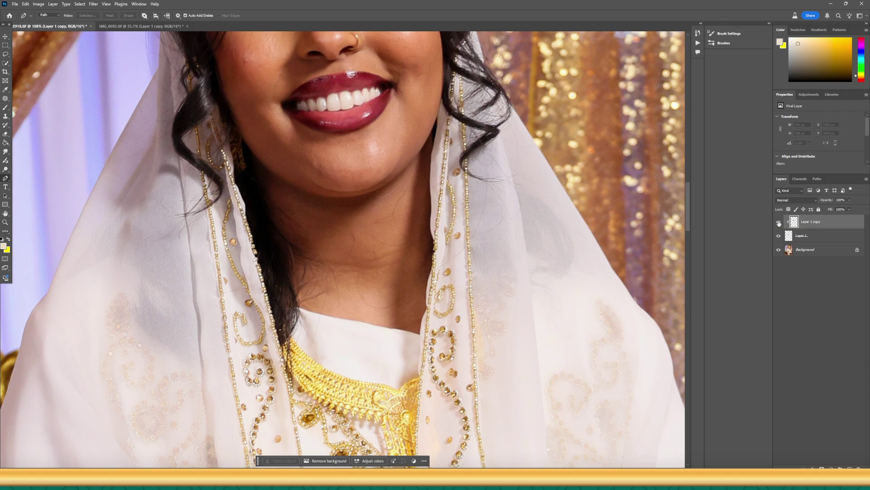
click(779, 222)
click(778, 223)
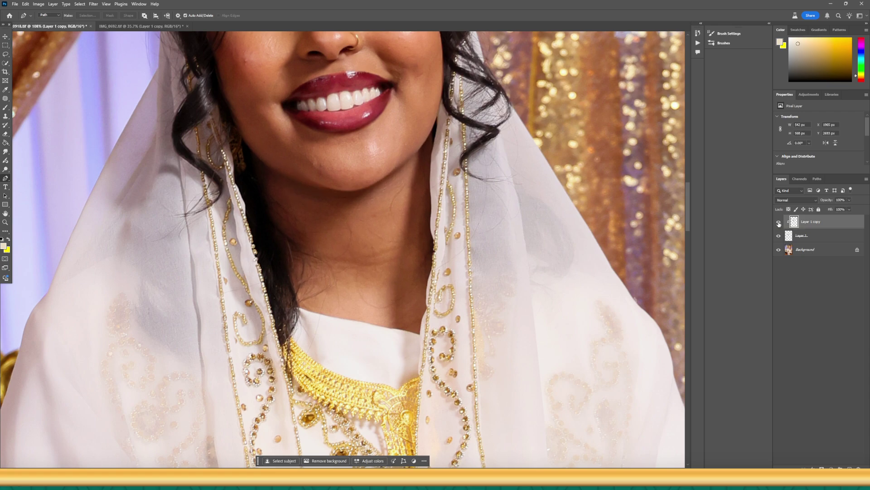